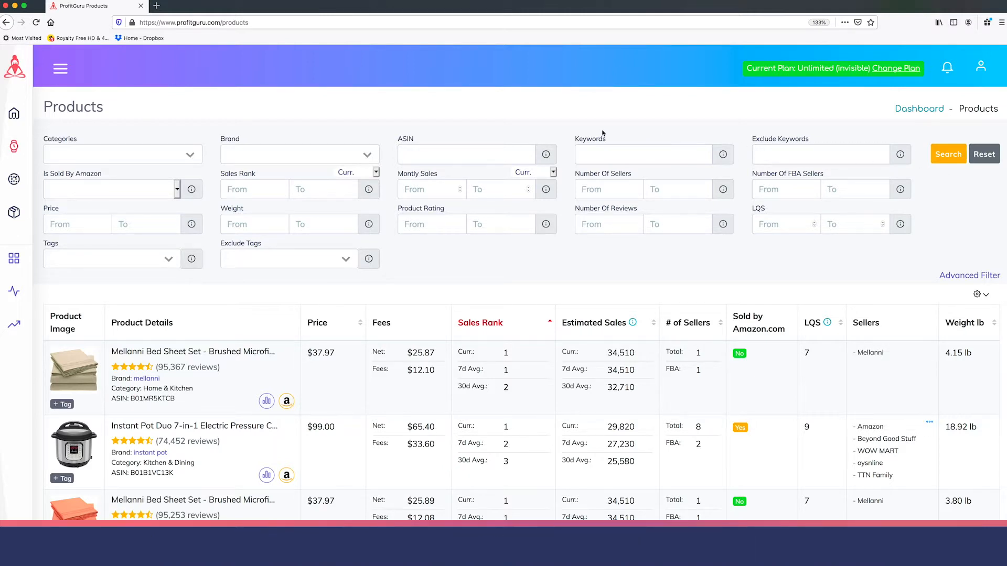
Step: Set the product category filter to Toys & Games
left_click(185, 154)
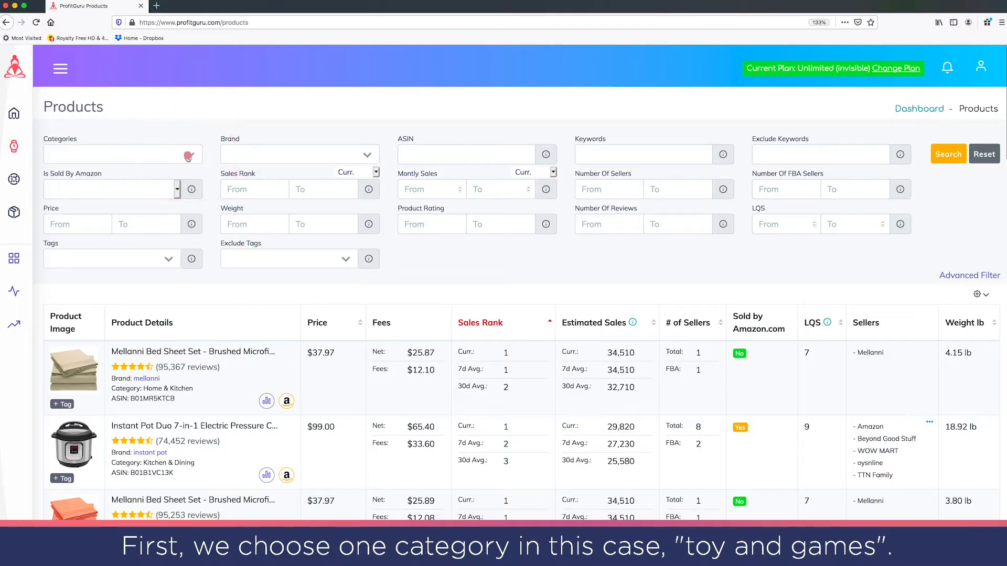
scroll(229, 407, "down", 3)
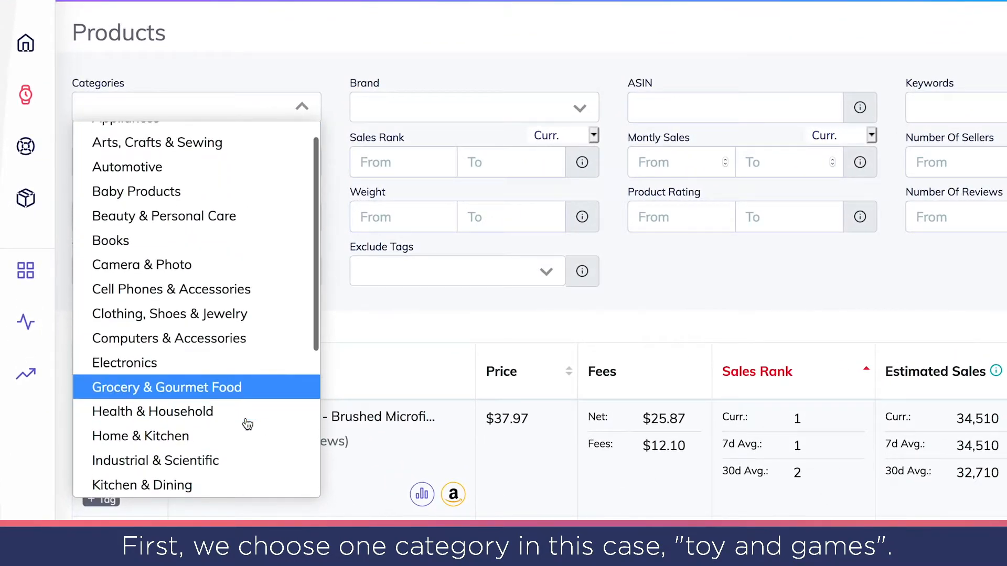
scroll(247, 423, "down", 3)
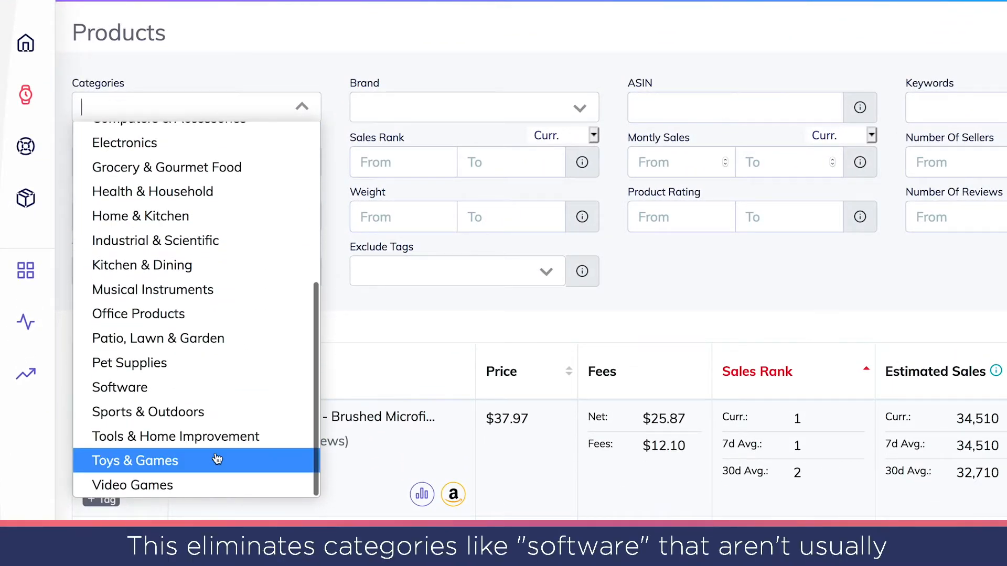
left_click(218, 460)
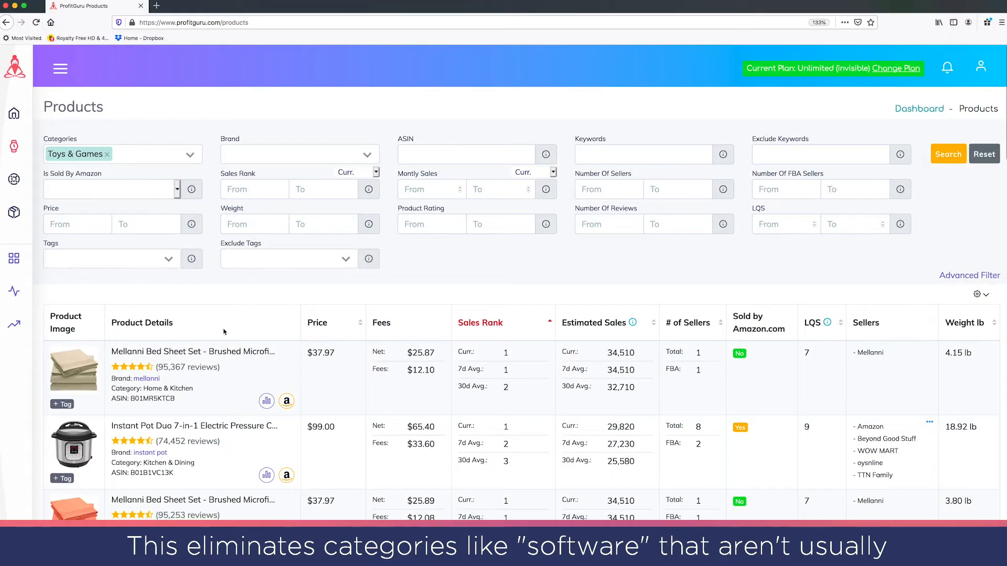
Step: Set the minimum monthly sales to 100 and the maximum product rating to 4
left_click(483, 189)
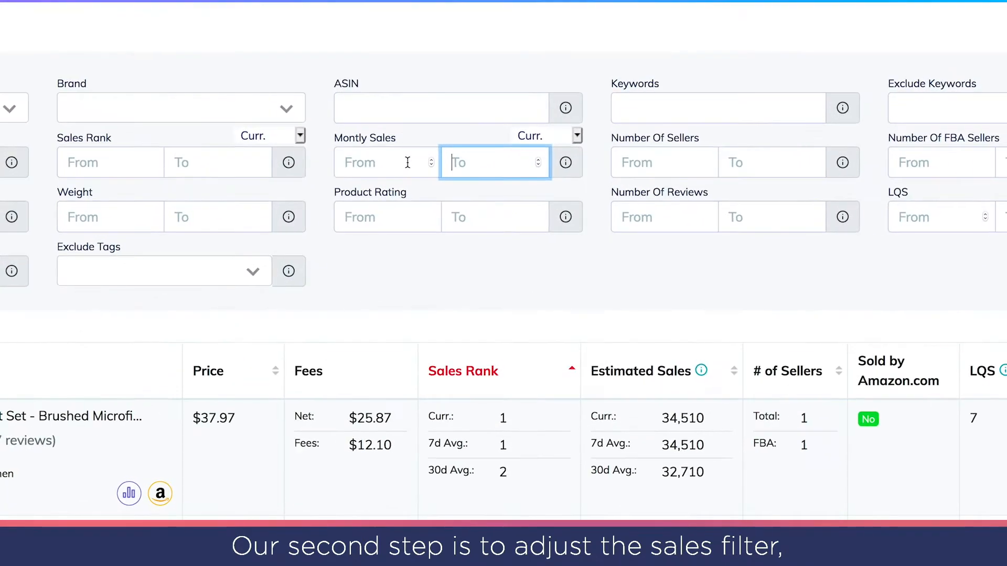
left_click(445, 189)
type("100")
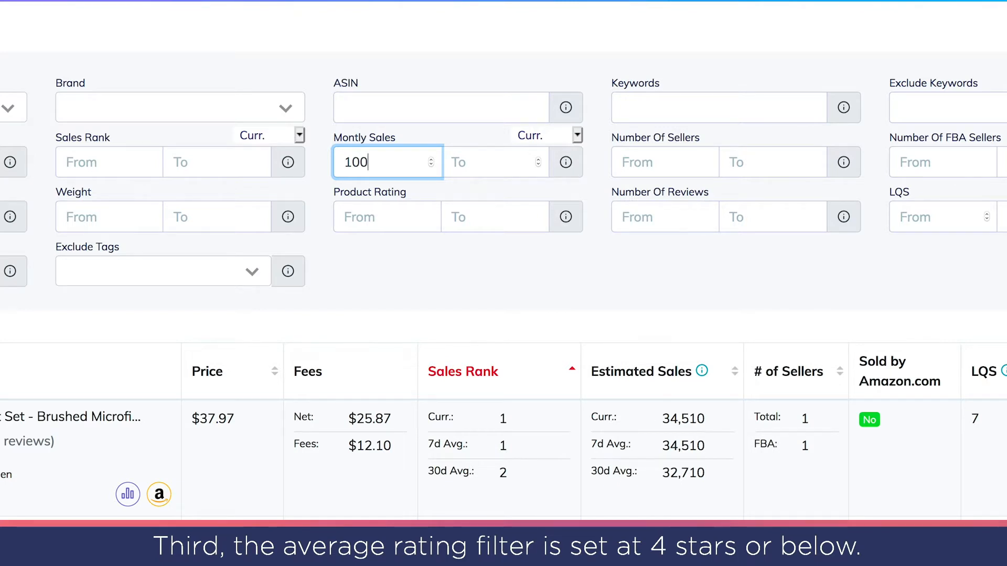
left_click(460, 216)
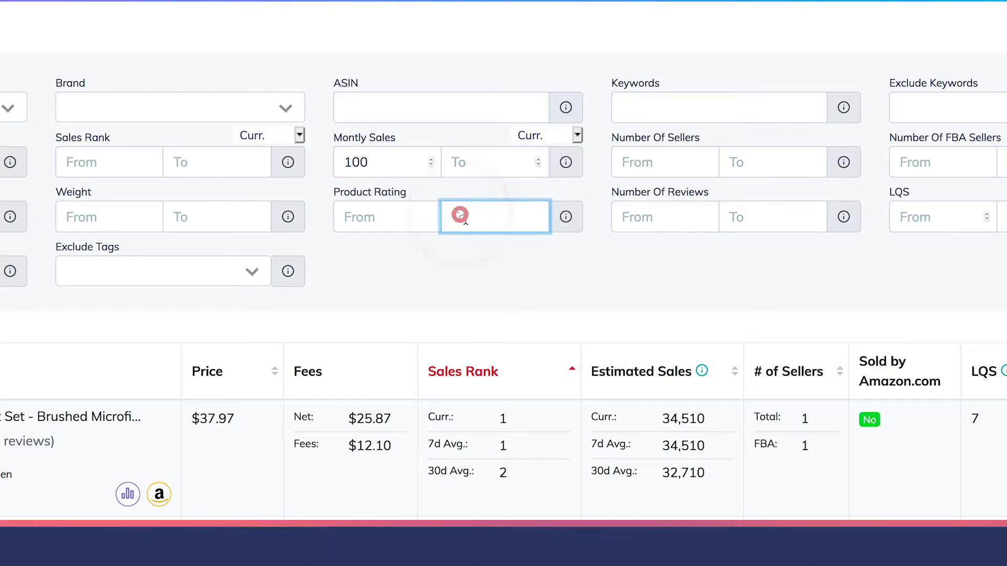
type("4")
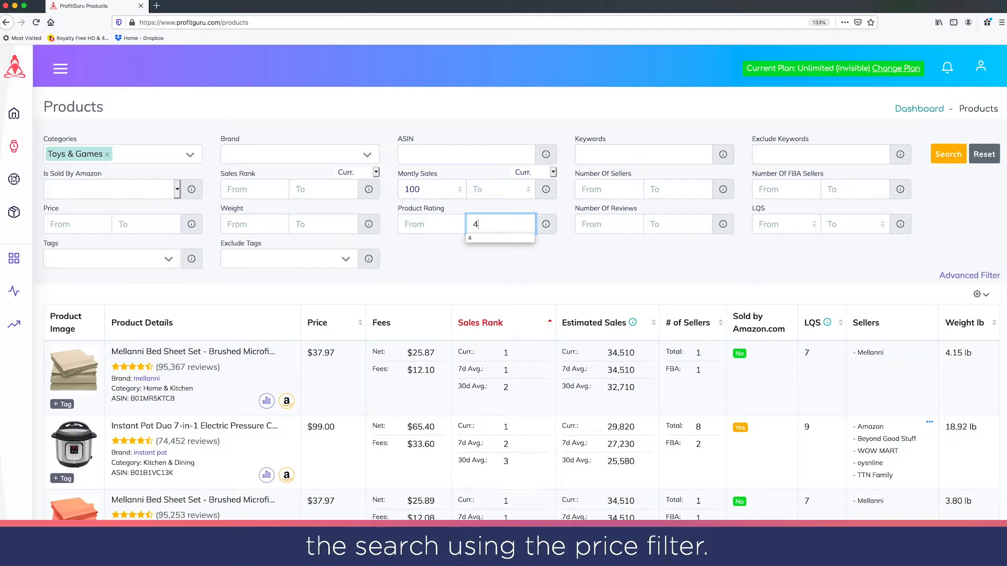
Step: Set the price filter to a range from 20 to 100
left_click(99, 224)
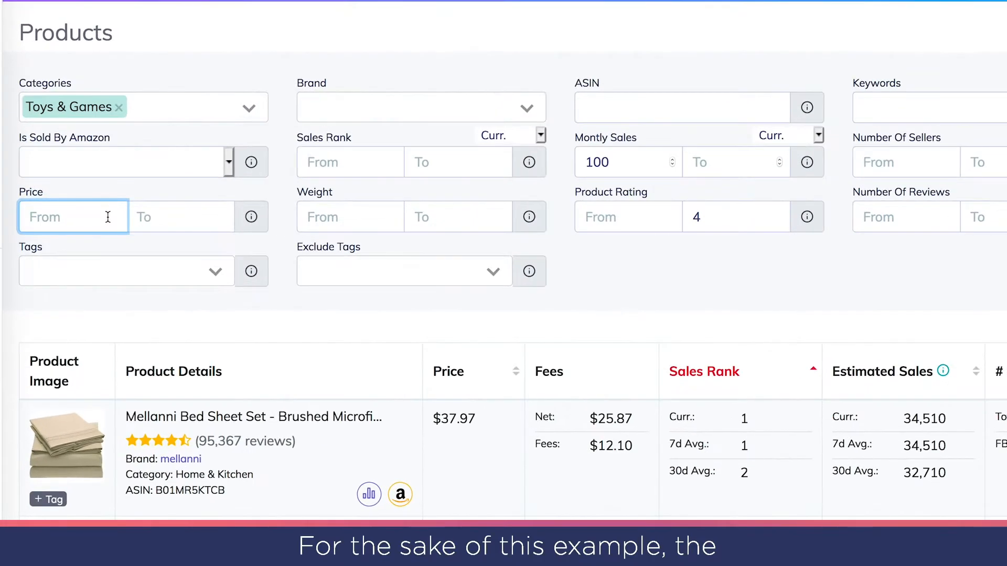
type("20")
left_click(170, 220)
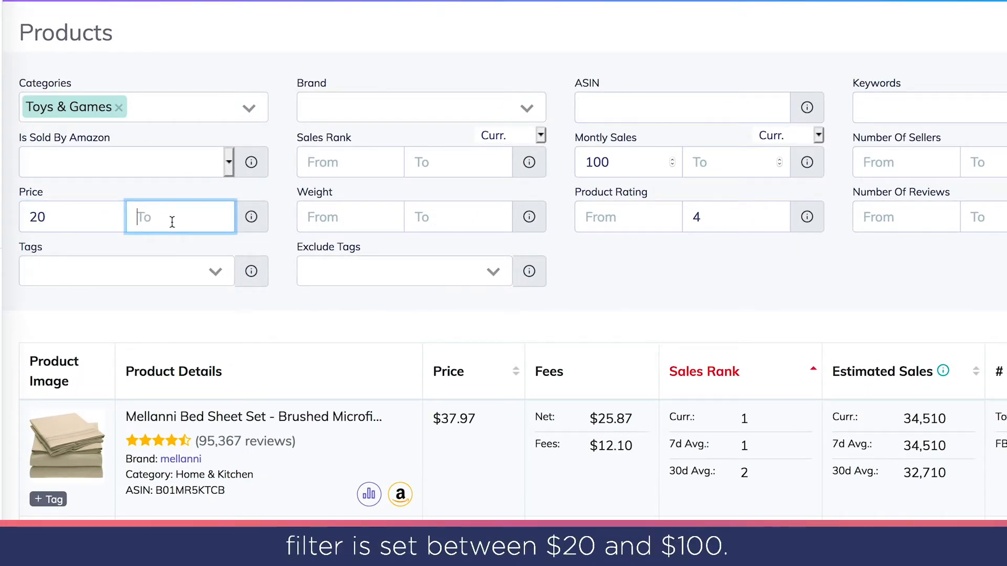
type("100")
left_click(715, 282)
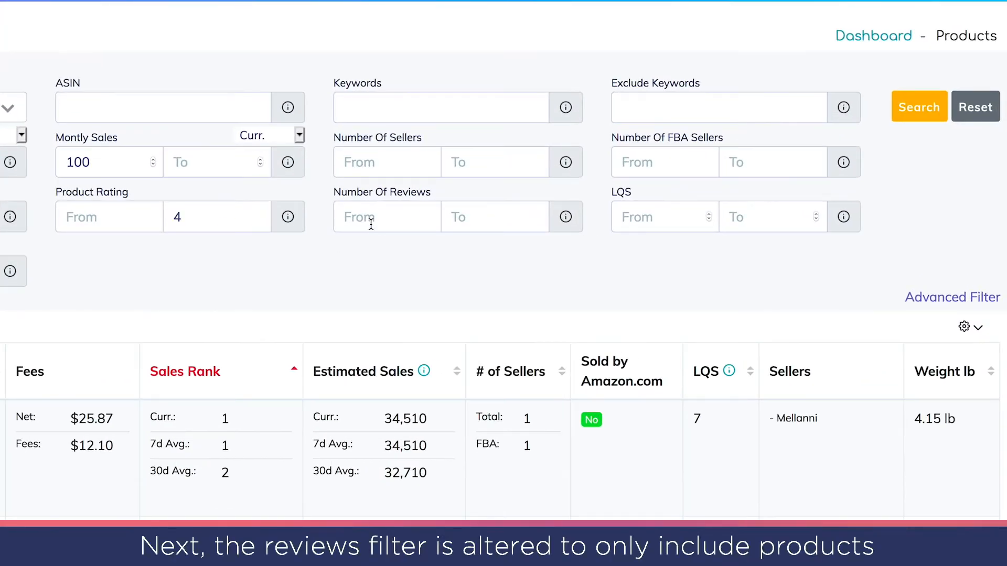
Step: Limit the number of reviews to at most 200 and the LQS to at most 6
left_click(460, 218)
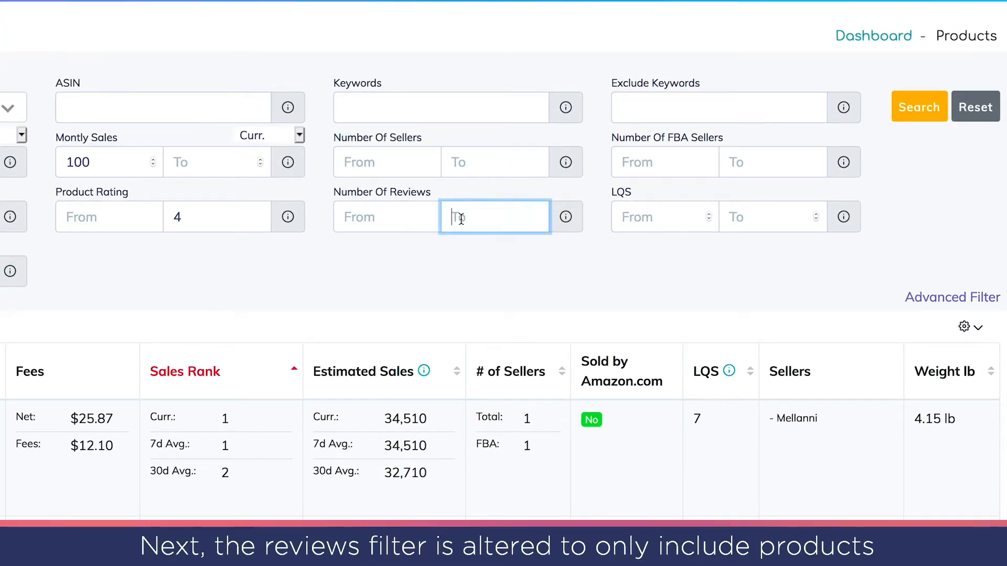
type("200")
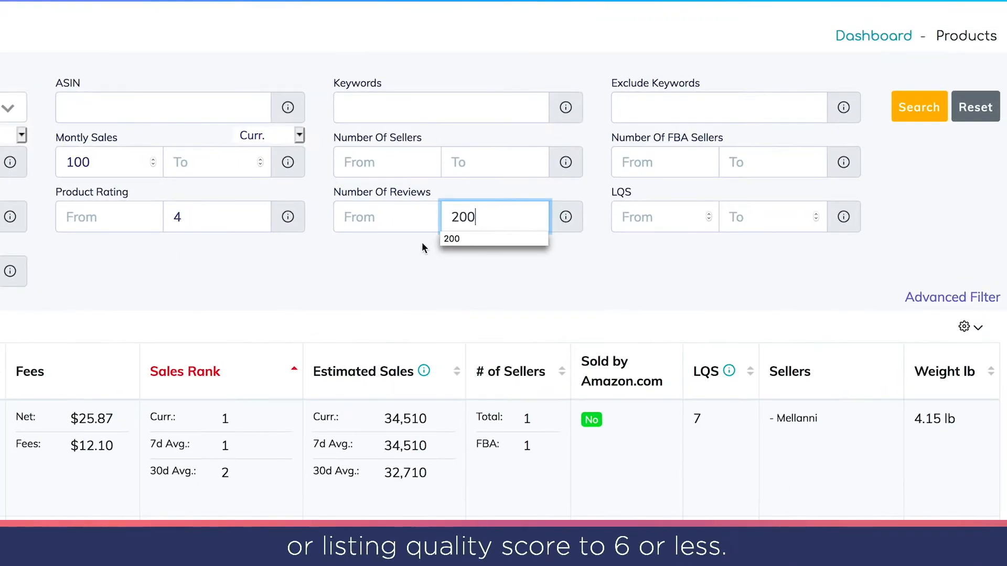
left_click(744, 221)
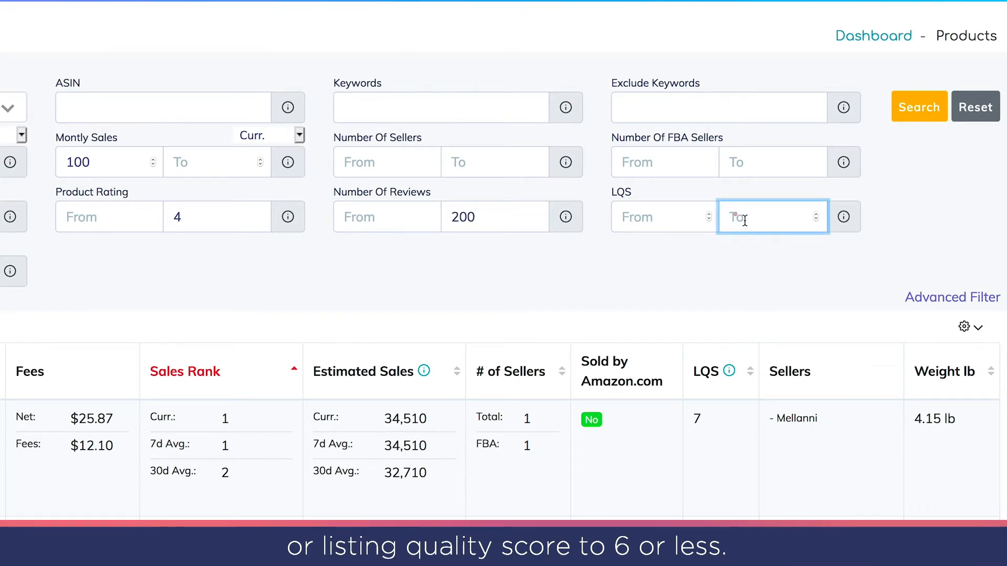
type("6")
left_click(963, 268)
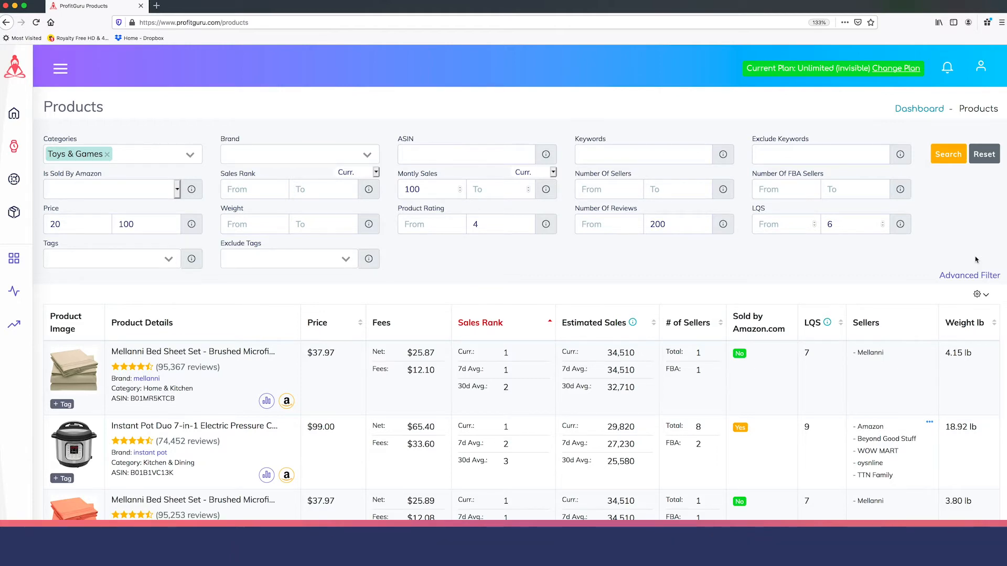
Step: Run the product search with the chosen filters and look through the resulting product list
left_click(947, 160)
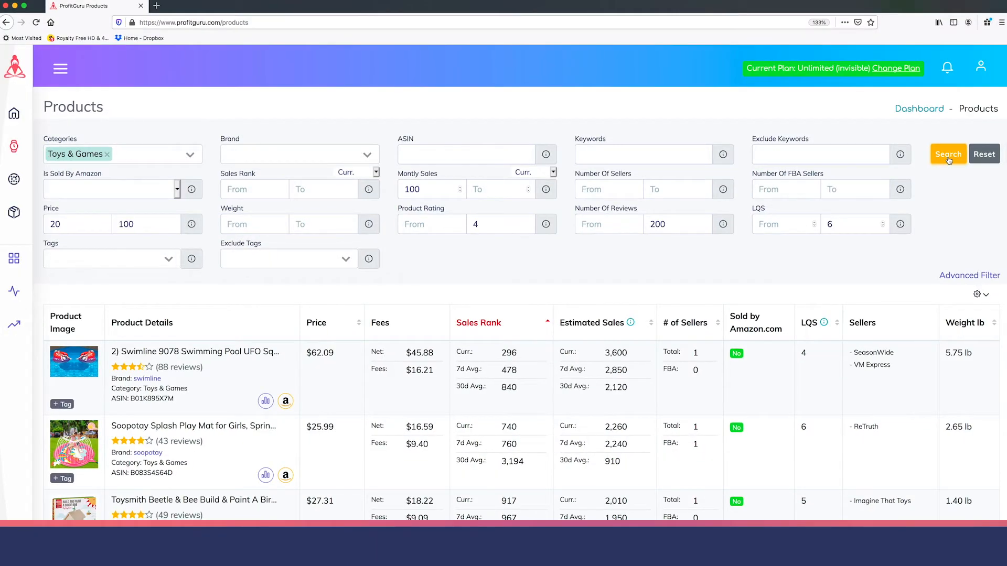
scroll(948, 160, "down", 5)
scroll(949, 160, "down", 4)
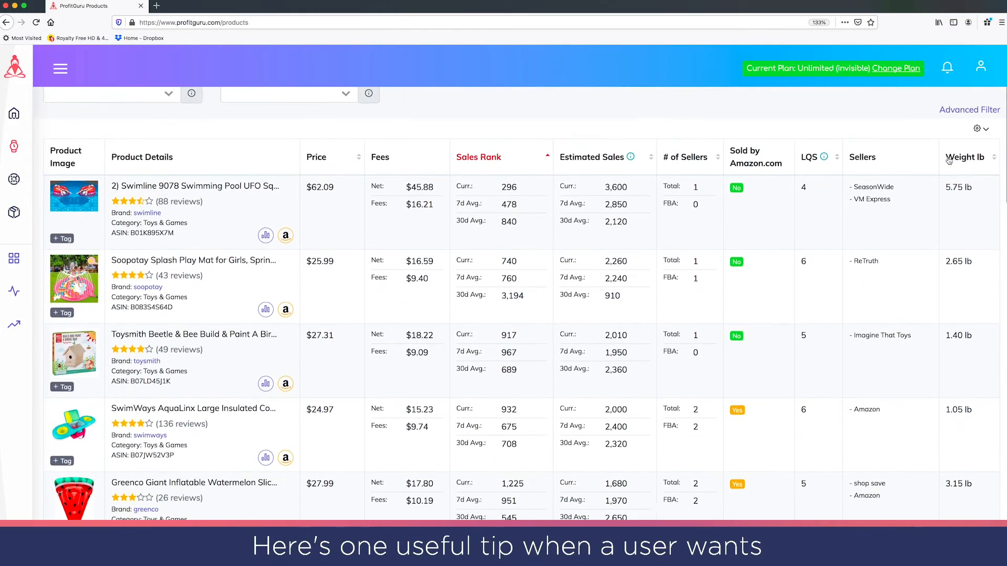
scroll(949, 161, "down", 4)
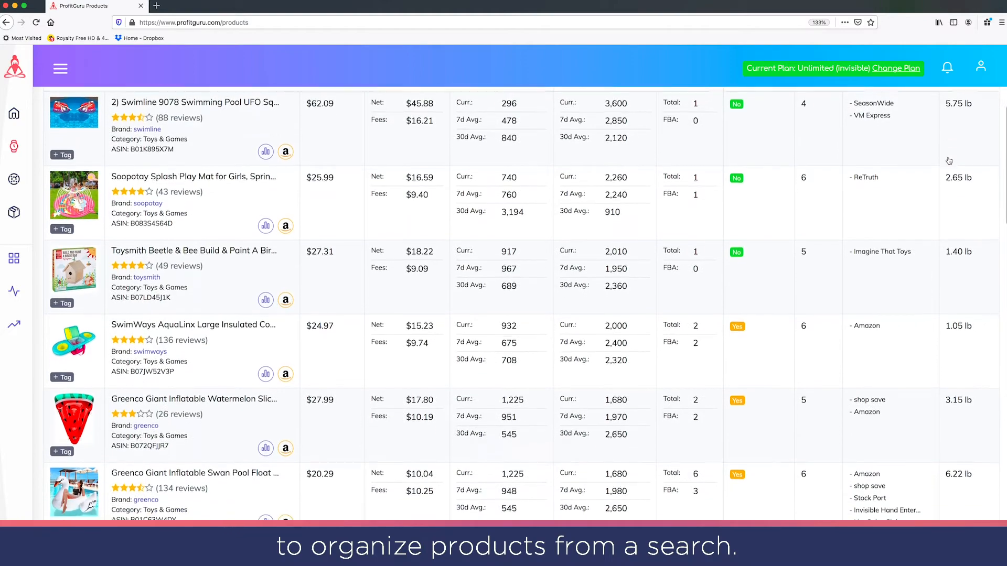
scroll(948, 161, "up", 6)
scroll(948, 161, "up", 8)
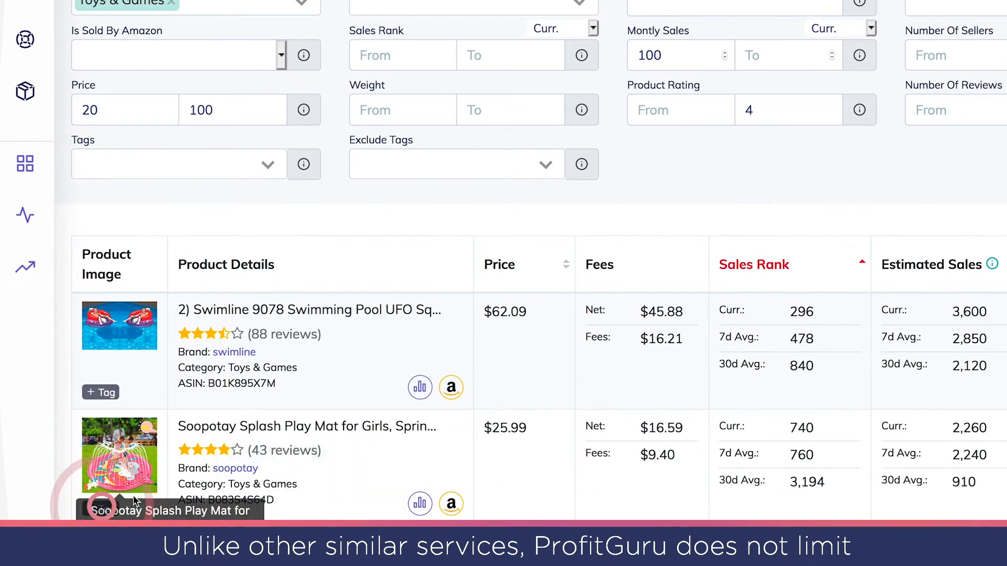
Step: Create a green tag named "baby" for the Soopotay Splash Play Mat
left_click(108, 510)
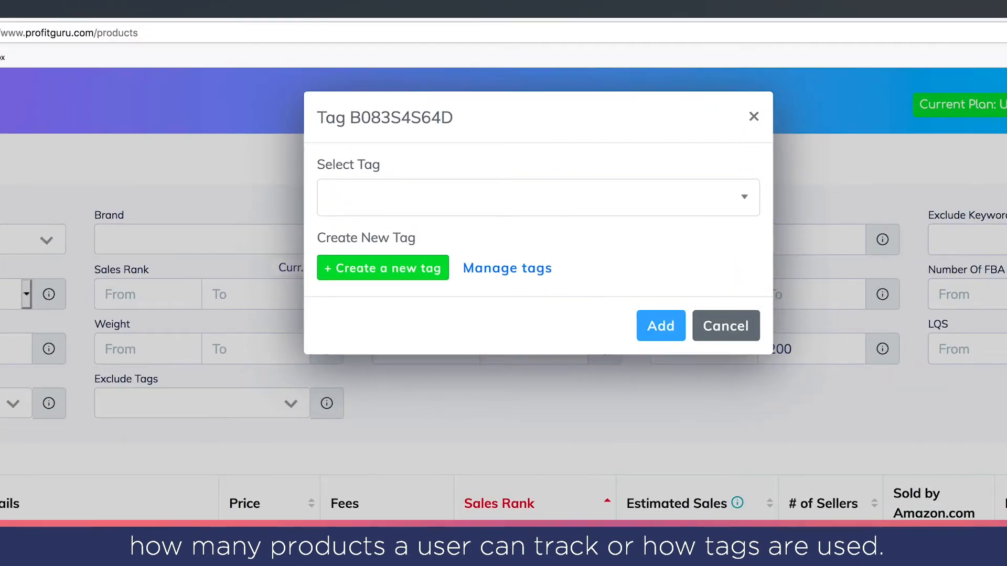
left_click(367, 275)
left_click(362, 201)
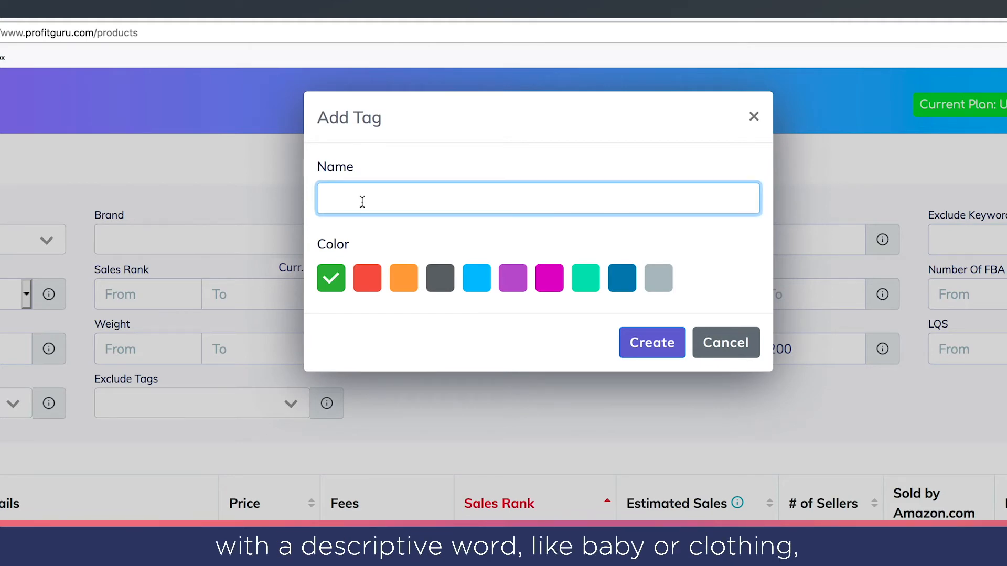
type("baby")
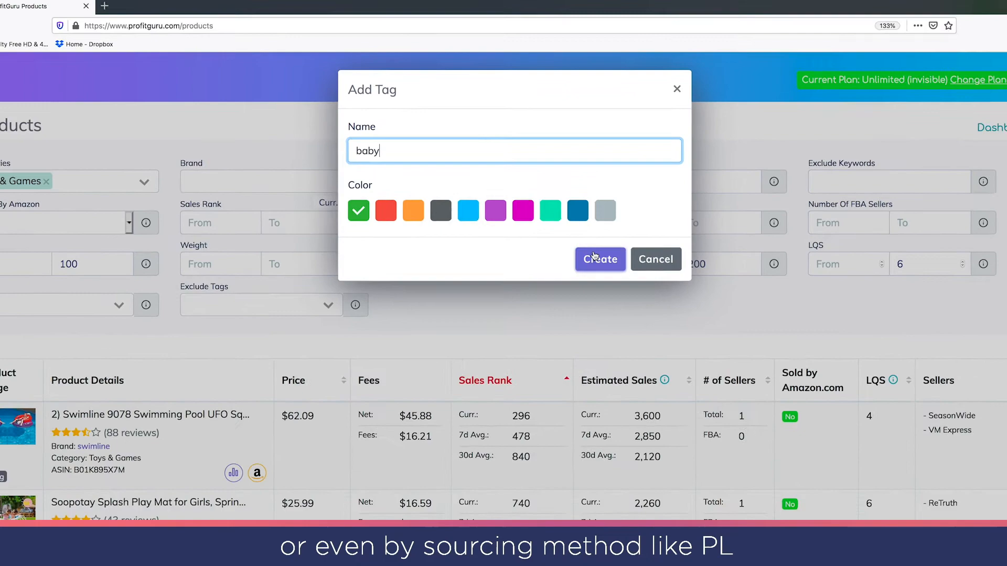
left_click(598, 259)
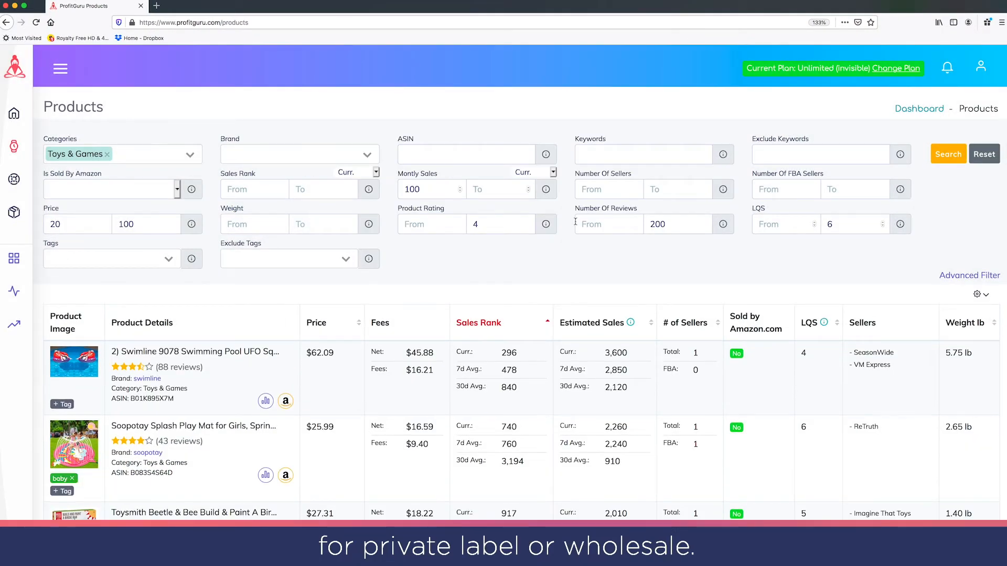
Step: Add a second new green tag named "wholesale" to the Soopotay Splash Play Mat
left_click(66, 491)
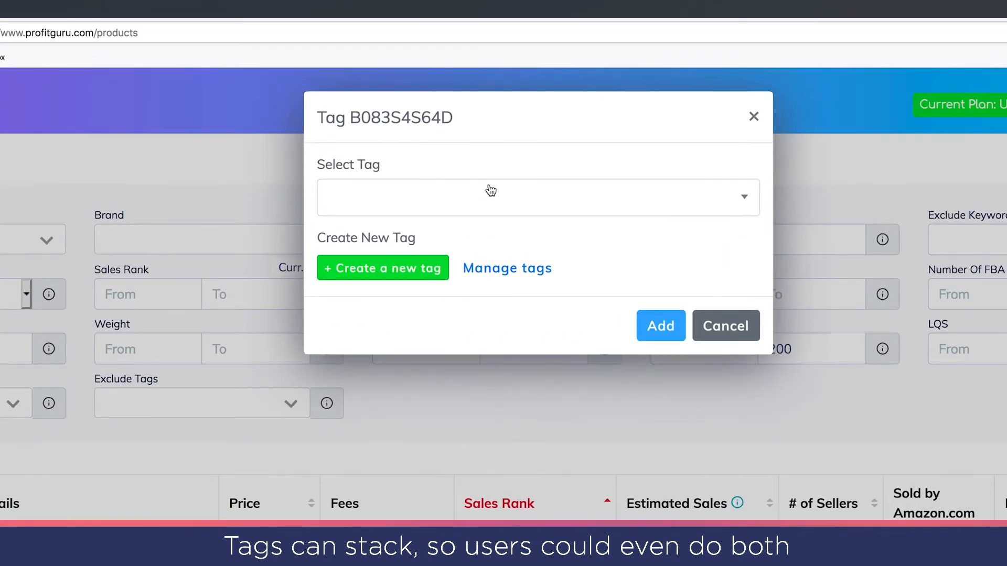
left_click(491, 191)
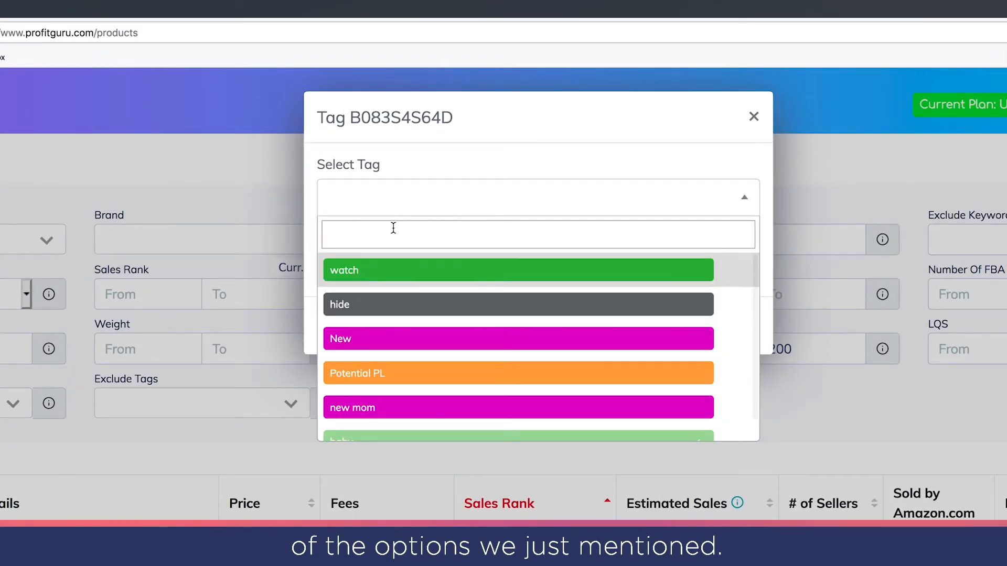
left_click(376, 208)
left_click(360, 267)
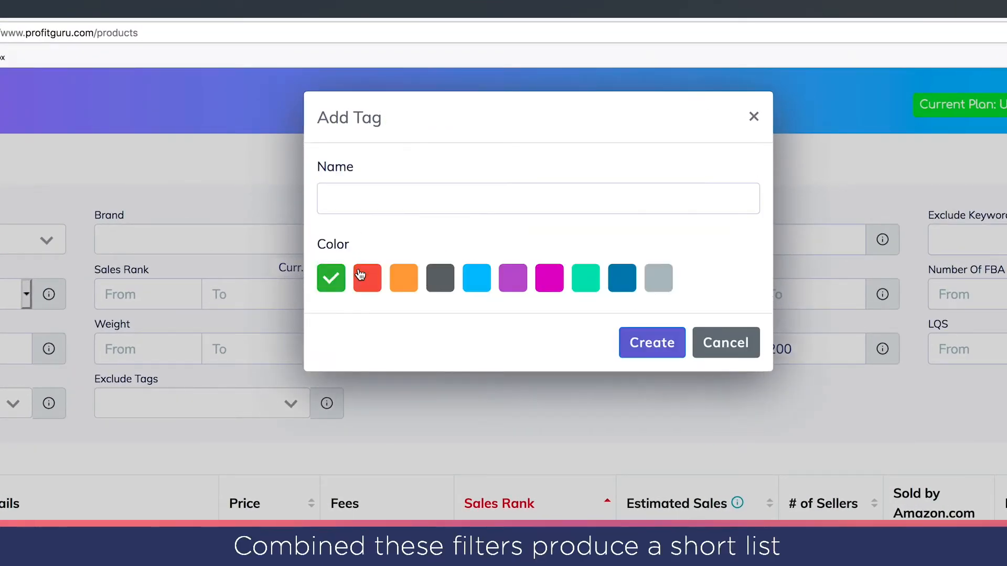
left_click(359, 197)
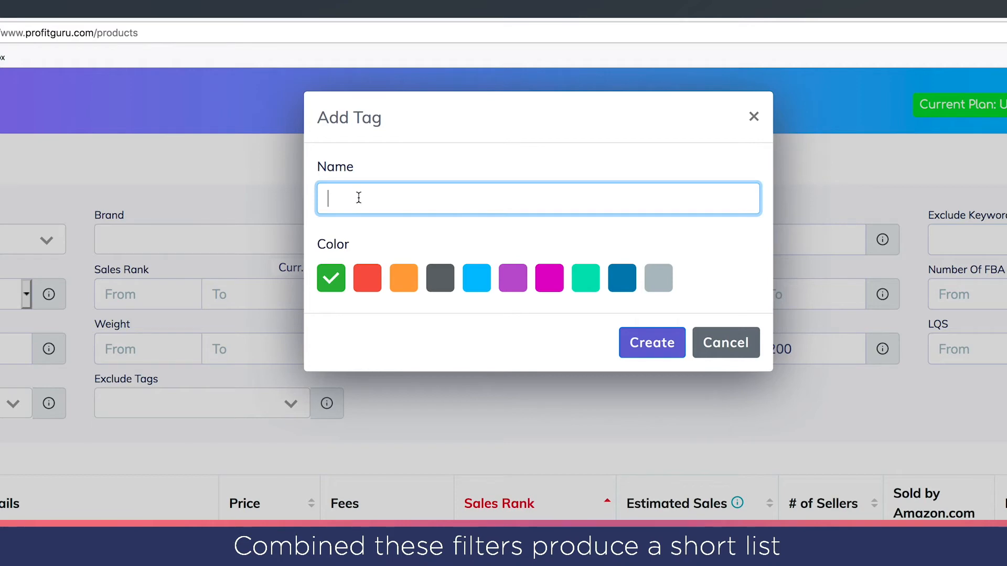
type("wholesale")
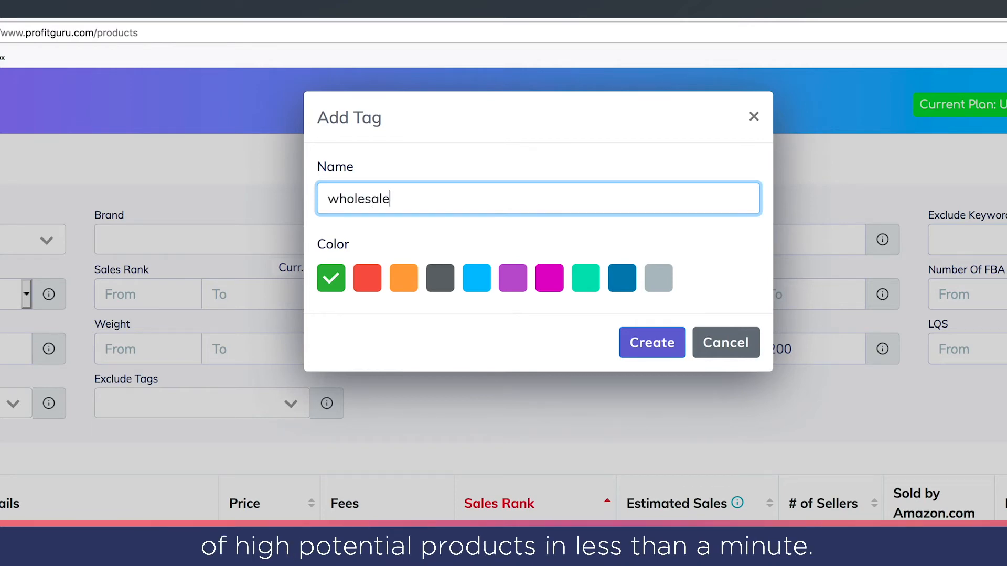
key("Return")
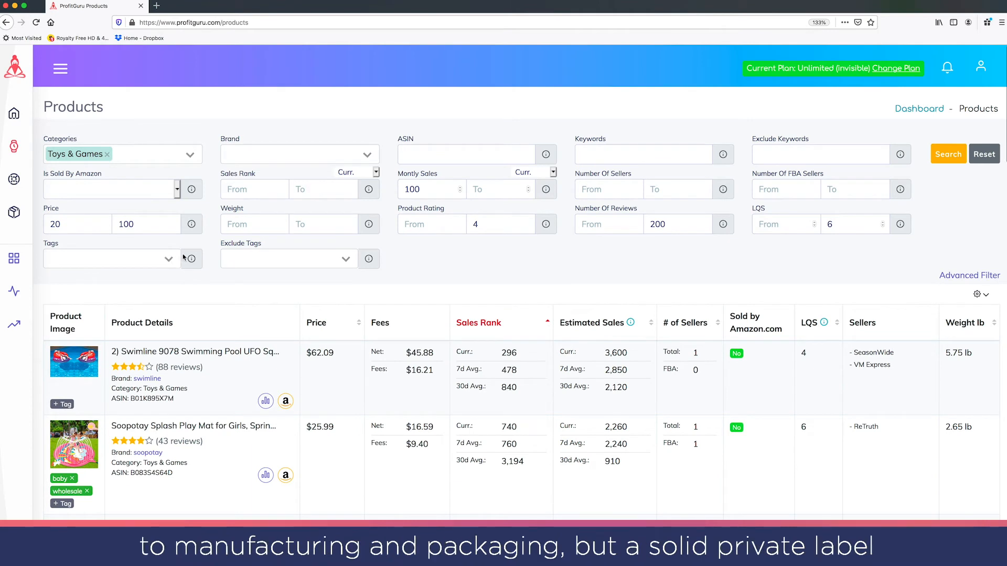
Step: Filter the products by the "baby" tag and run the search
left_click(168, 258)
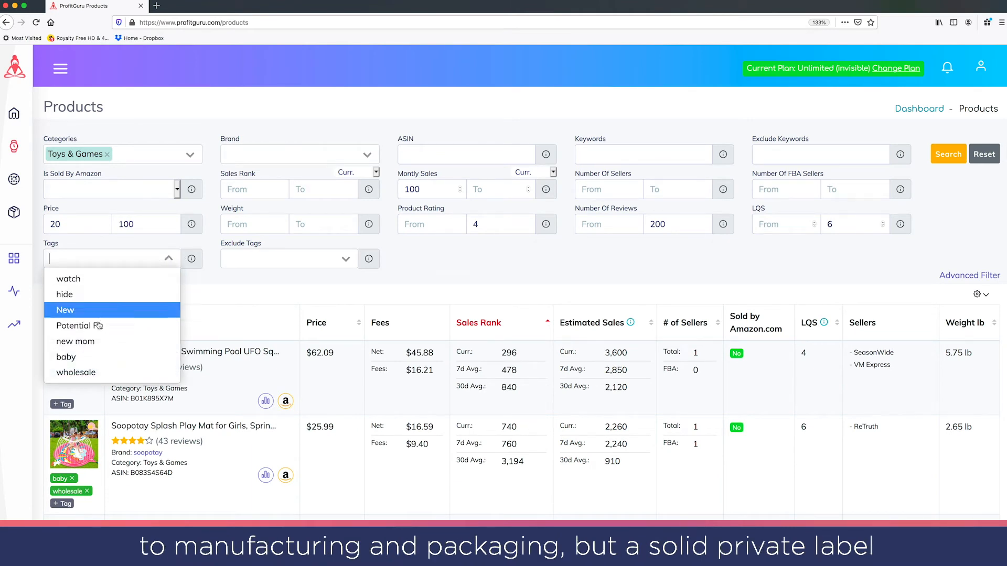
left_click(84, 357)
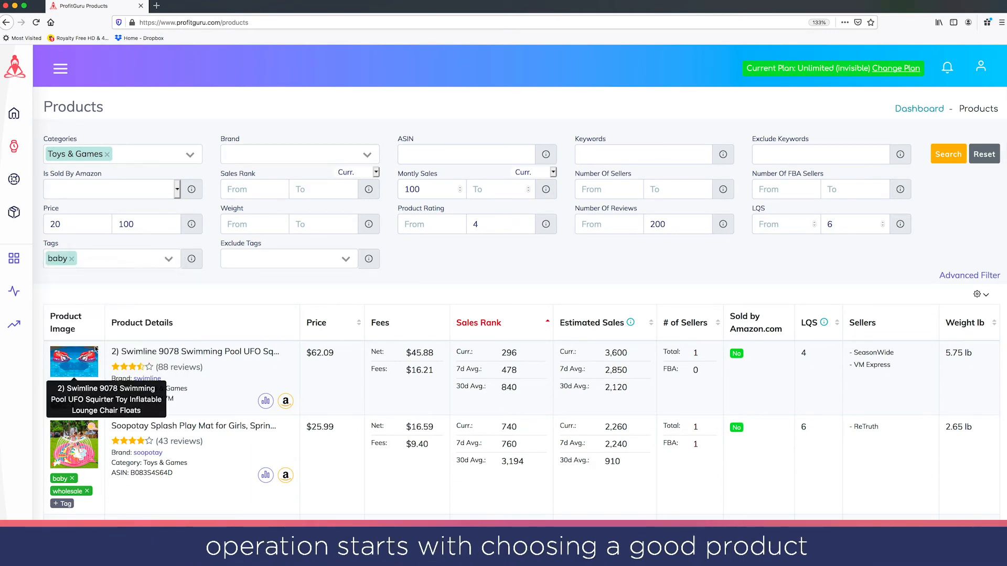
left_click(957, 155)
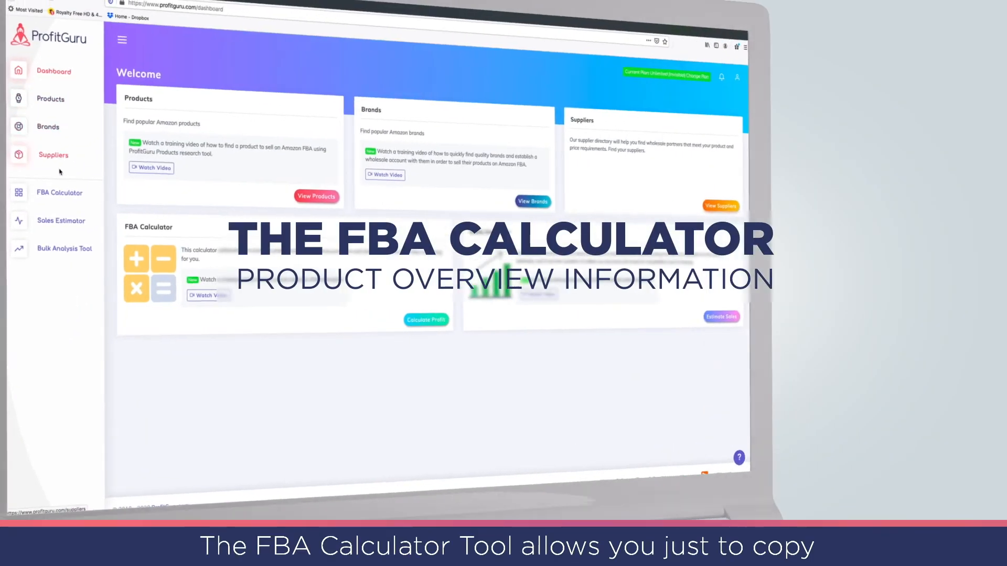
Step: Look up the product with ASIN B083S4S64D in the FBA Calculator
left_click(82, 198)
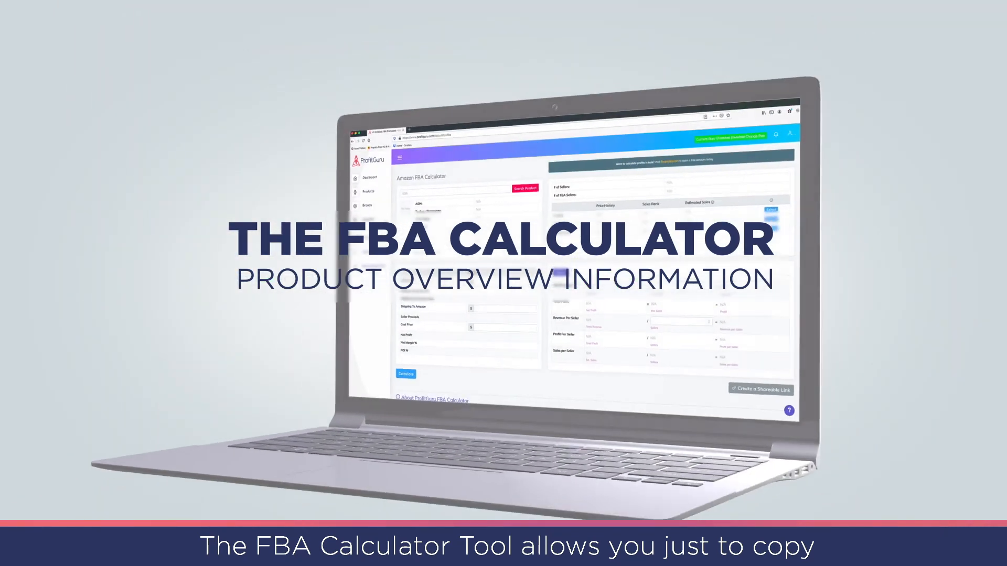
type("B083S4S64D")
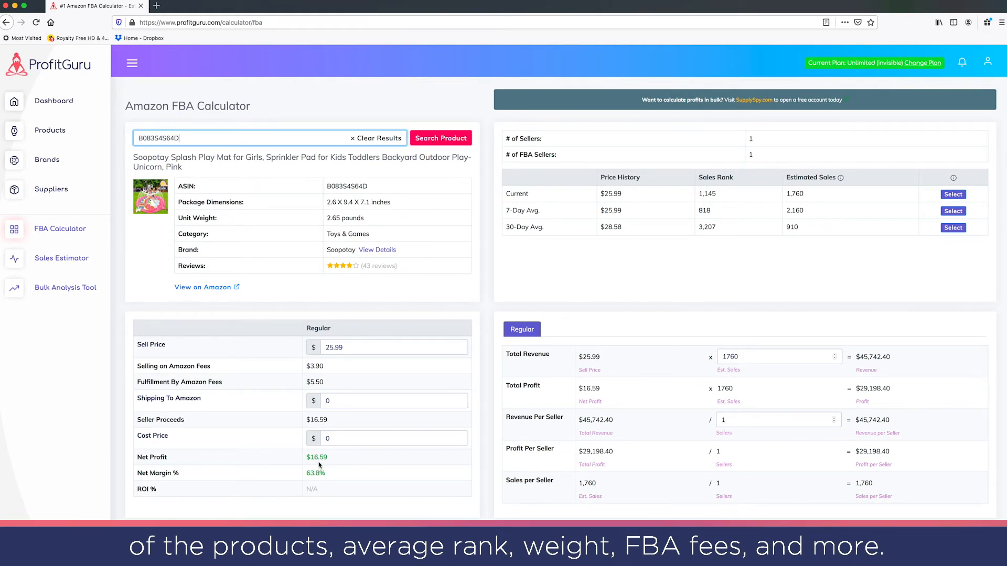
Step: Look up ASIN B083S4S64D in the Sales Estimator and set its price and sales rank history chart to year to date
left_click(65, 261)
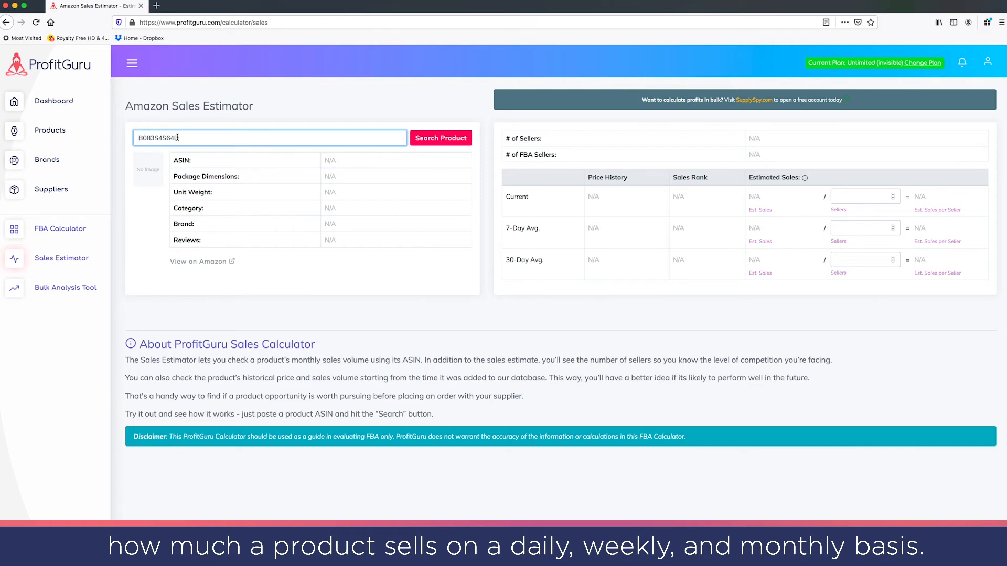
left_click(438, 138)
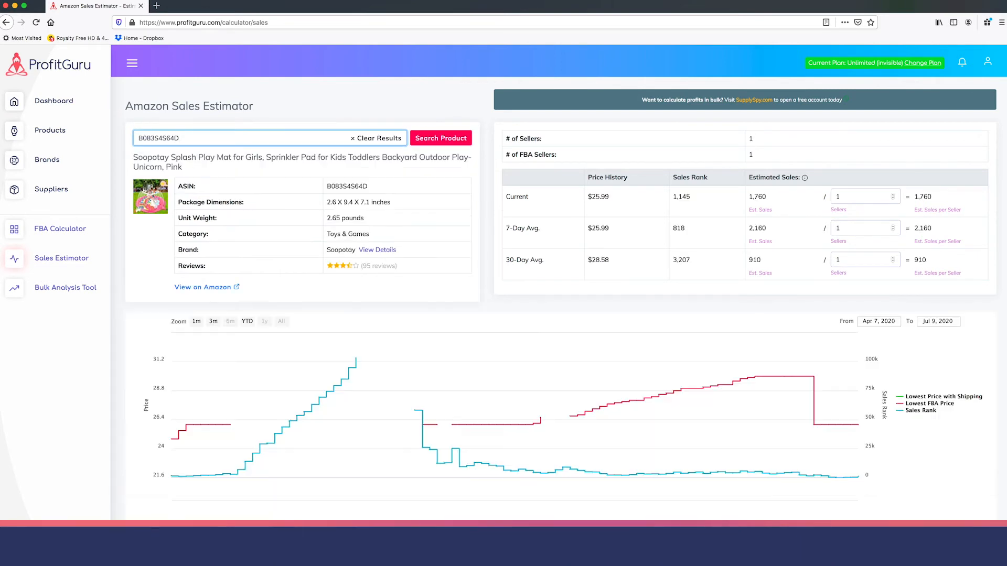
scroll(345, 233, "down", 5)
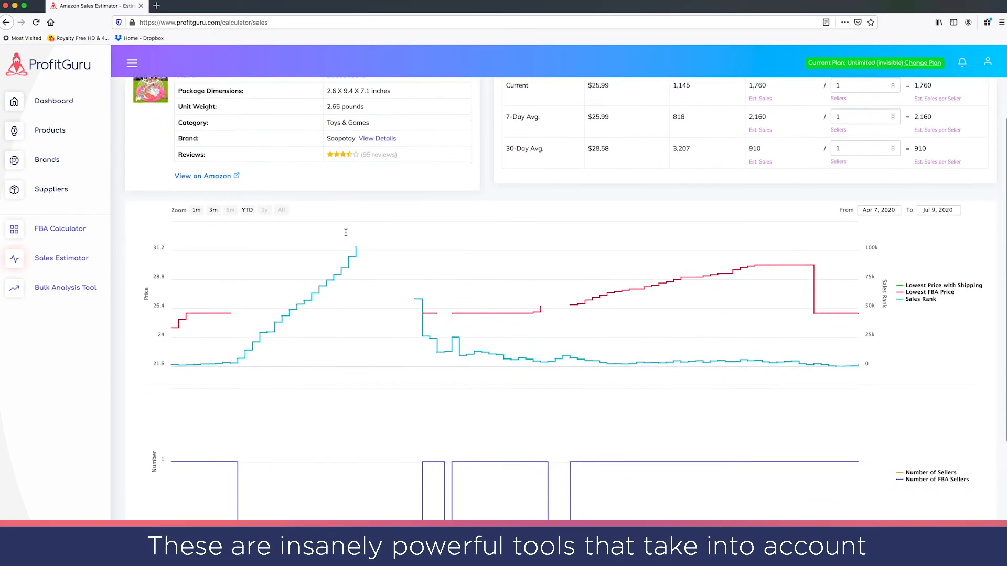
left_click(197, 112)
left_click(247, 111)
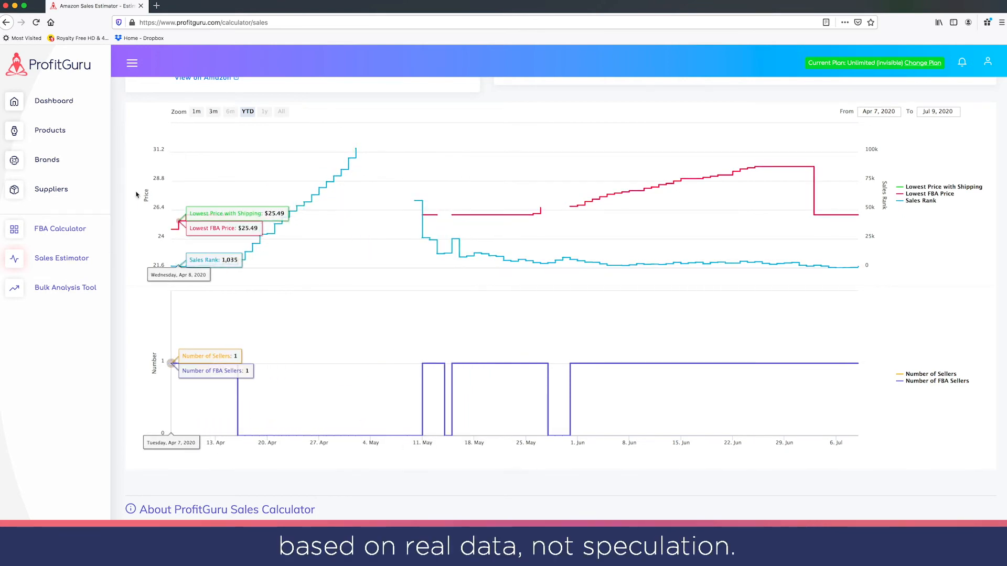
Step: Search the brands list for the brand name "joyin"
left_click(51, 167)
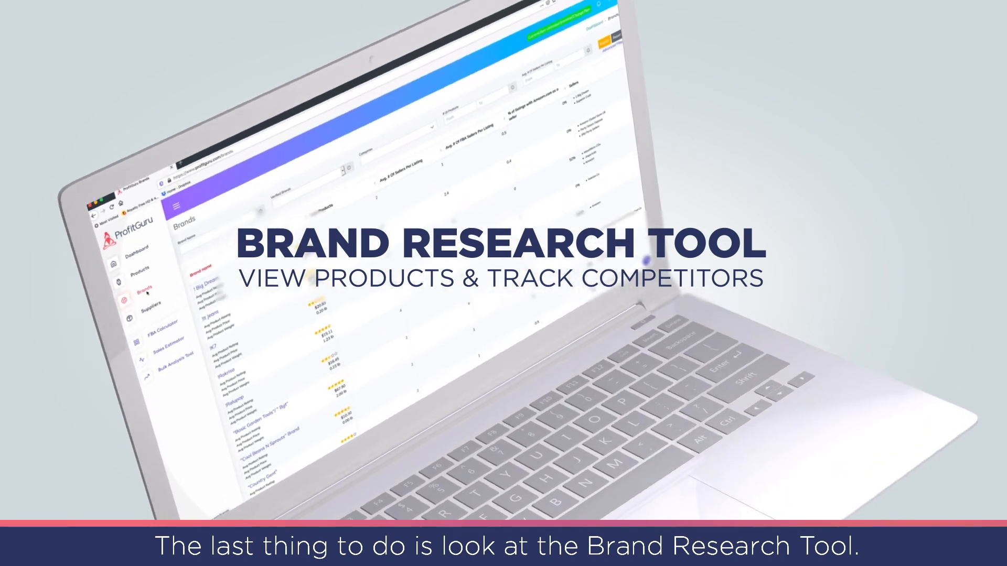
left_click(222, 267)
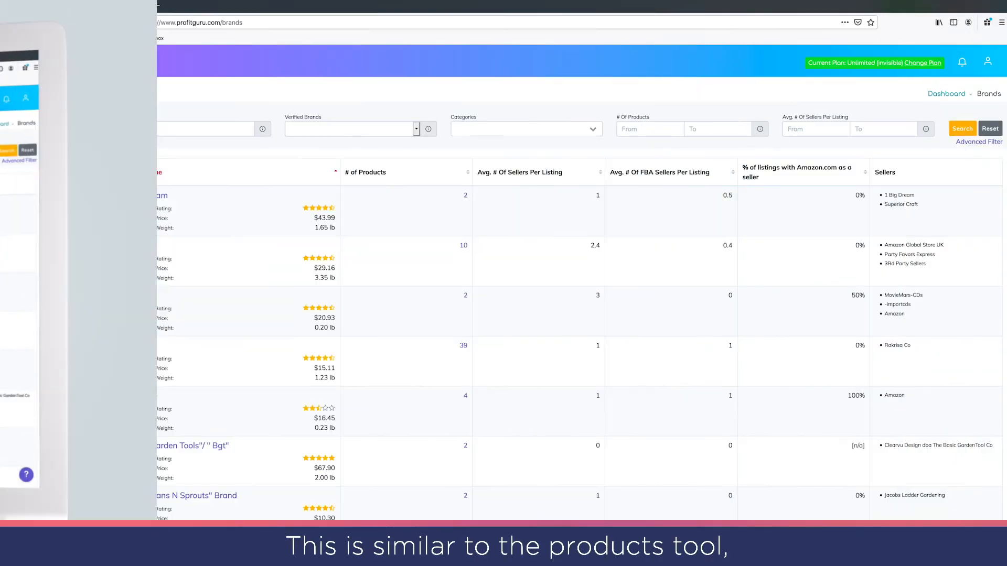
left_click(51, 164)
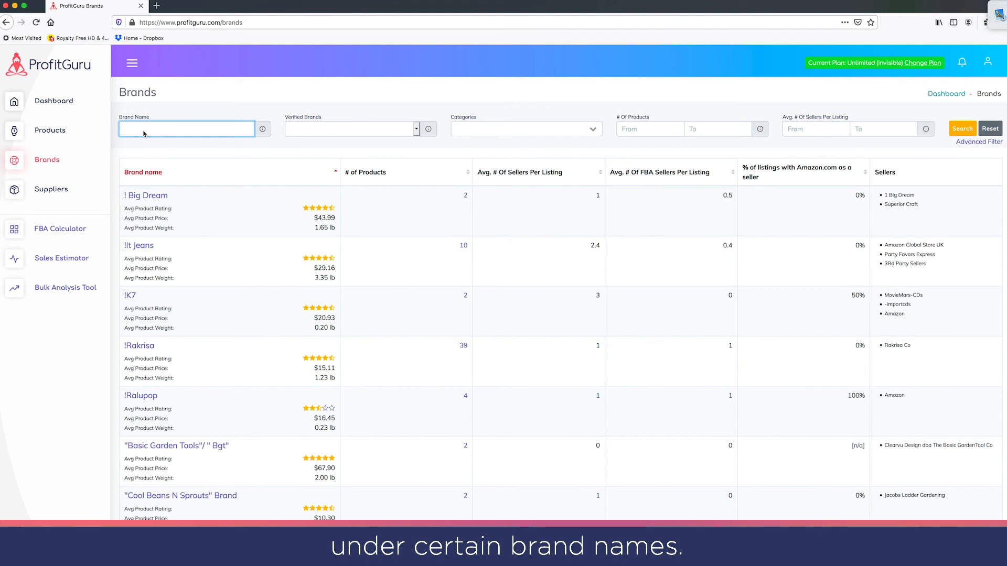
key("Return")
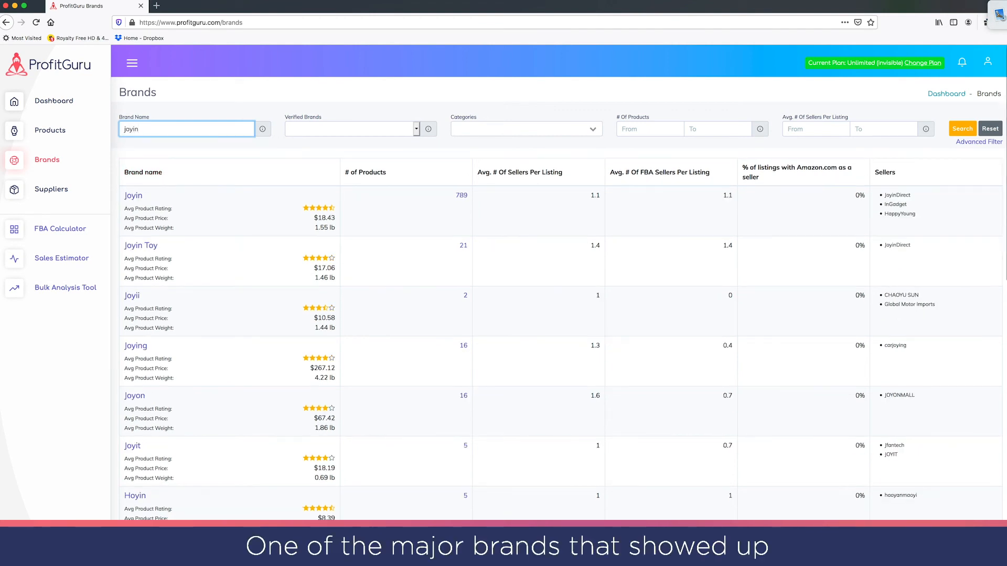
Step: Open the Joyin brand's details, review its statistics chart, and list all of the brand's products
left_click(134, 195)
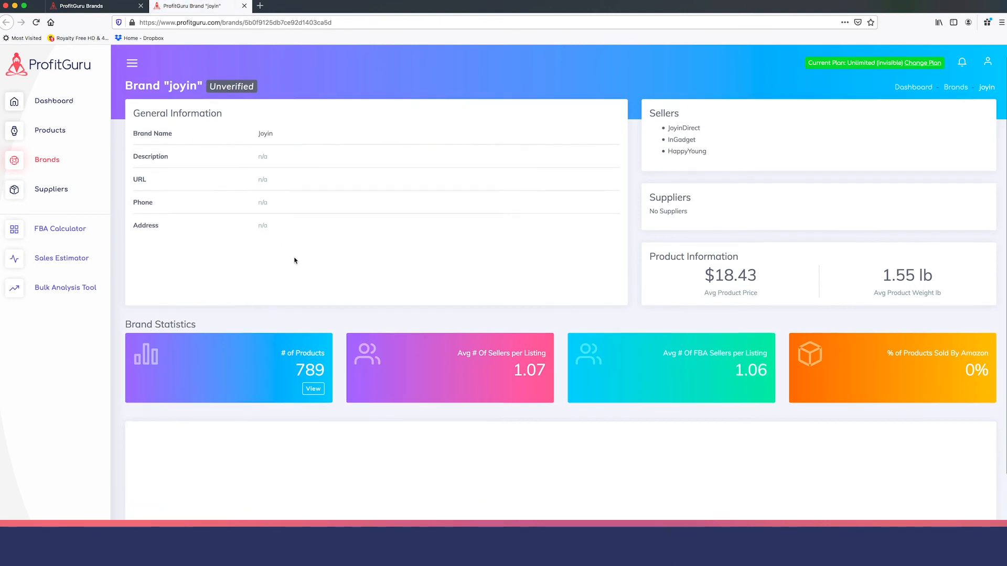
scroll(295, 260, "down", 3)
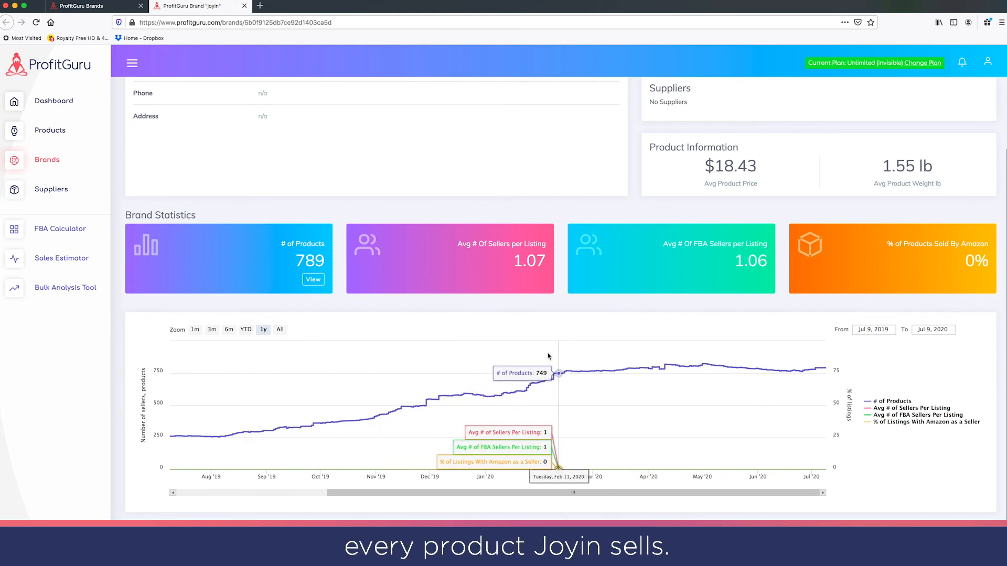
left_click(313, 279)
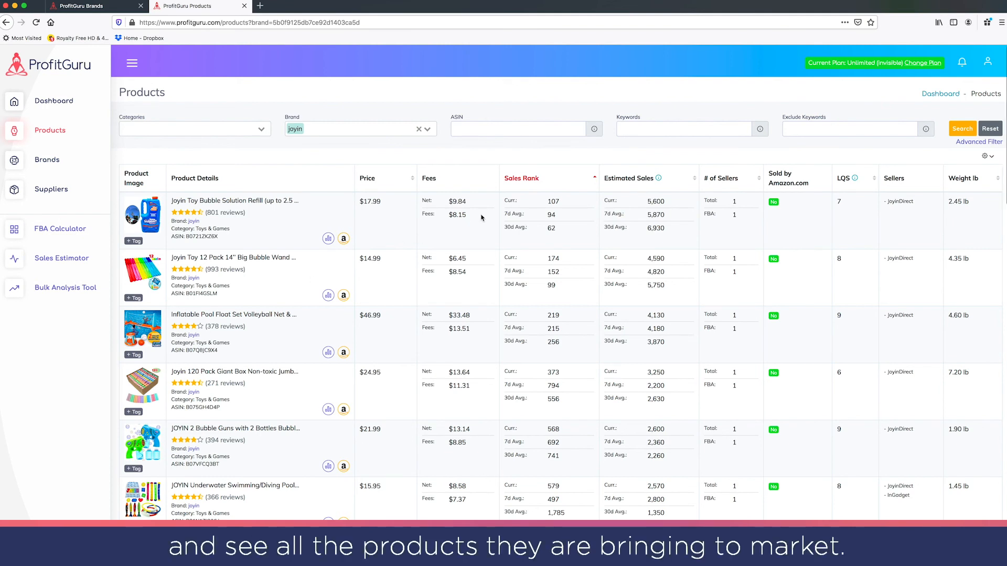
Step: Sort the Joyin products by estimated sales from highest to lowest, and finally by sales rank
left_click(621, 180)
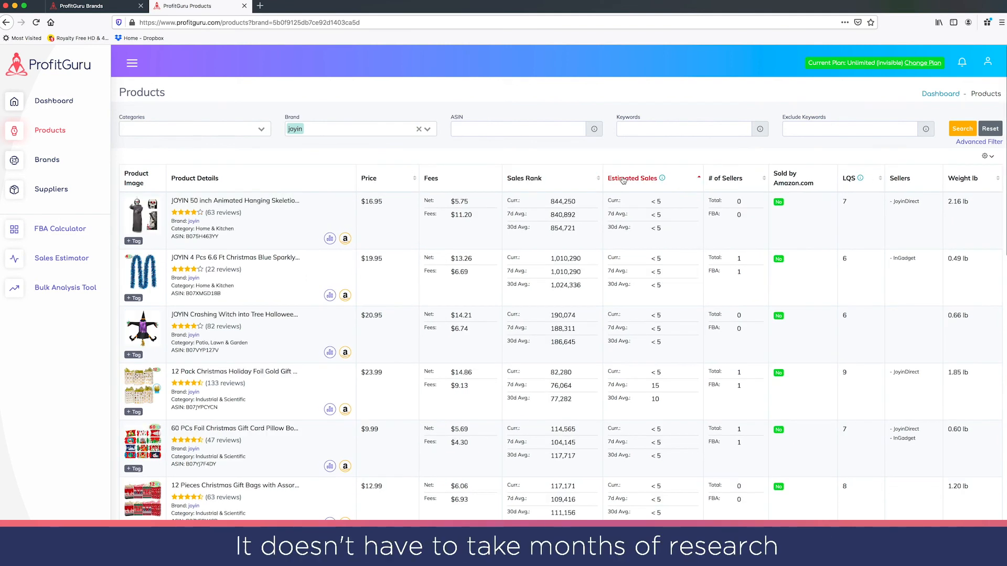
left_click(617, 180)
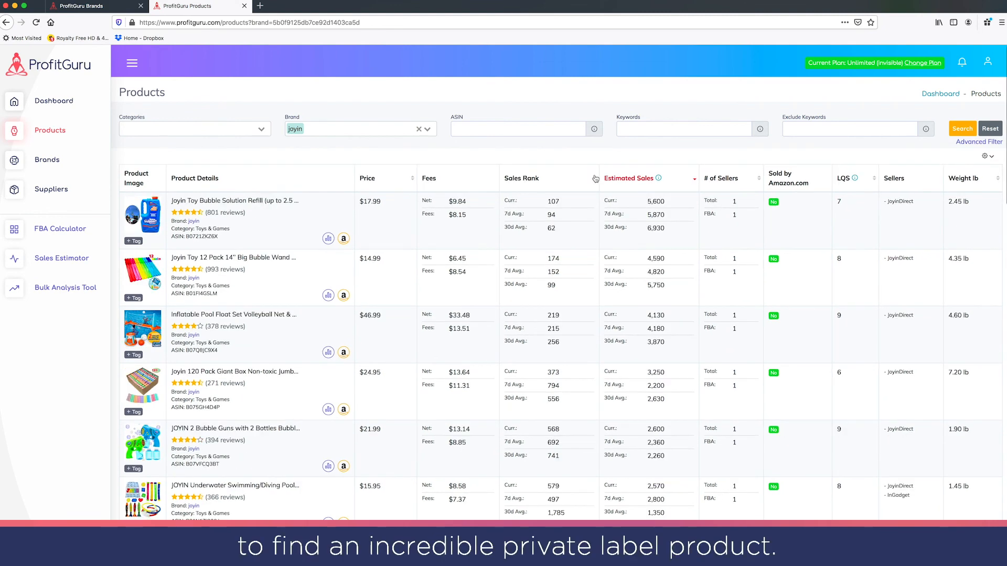
left_click(529, 179)
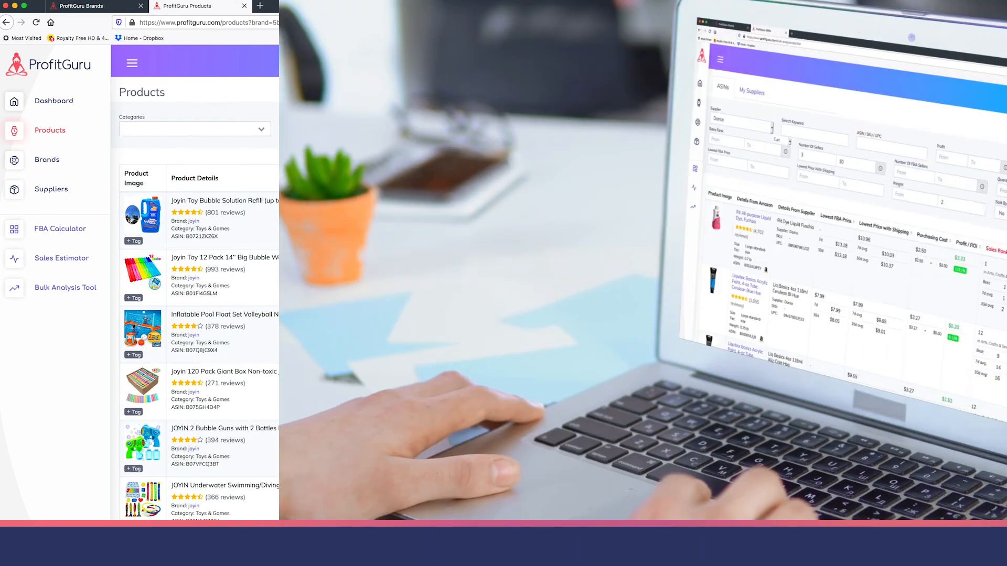